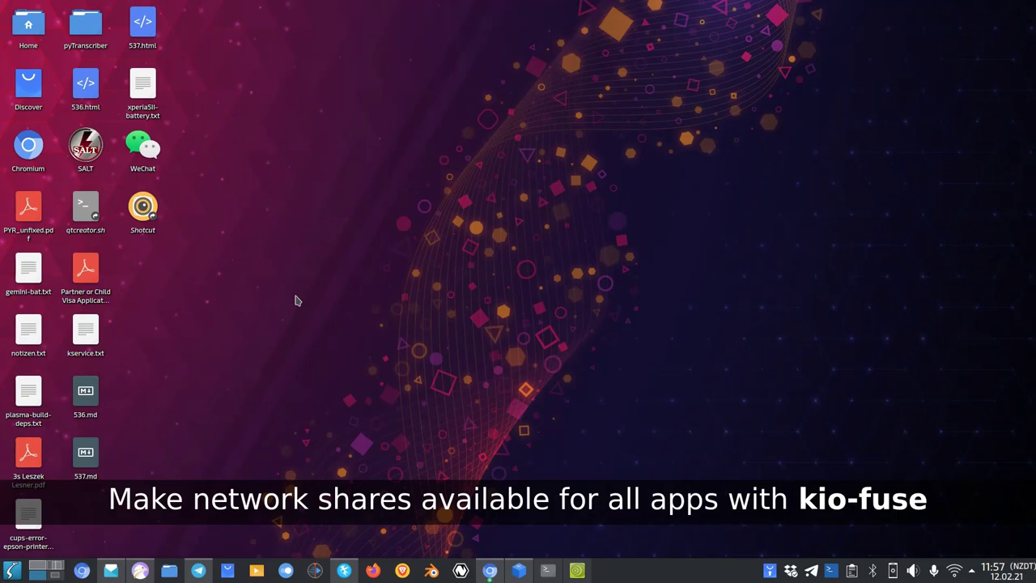
Open the Videos folder on the Xperia10Plus SailfishOS network share in the Dolphin file manager
click(28, 25)
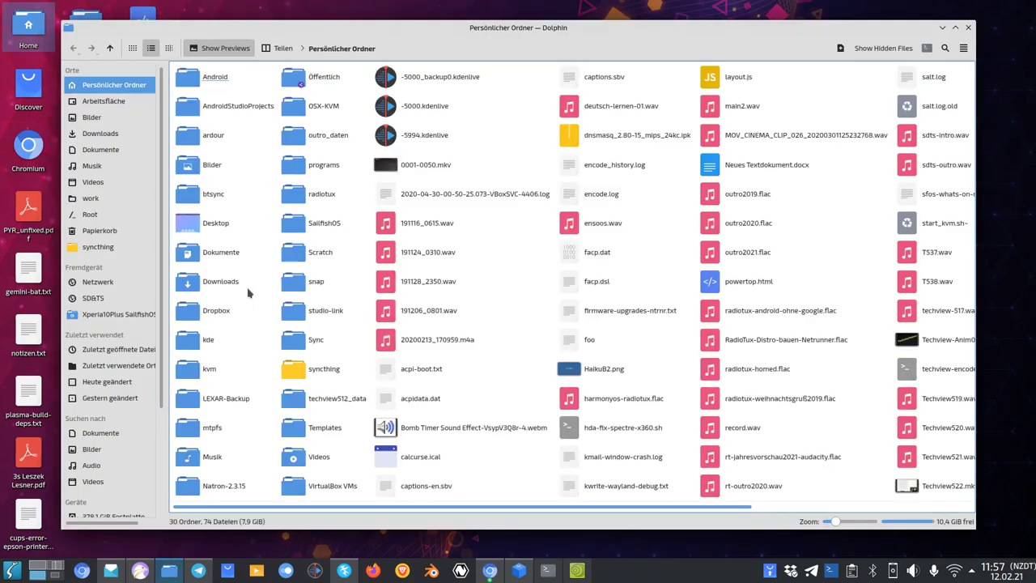
click(126, 318)
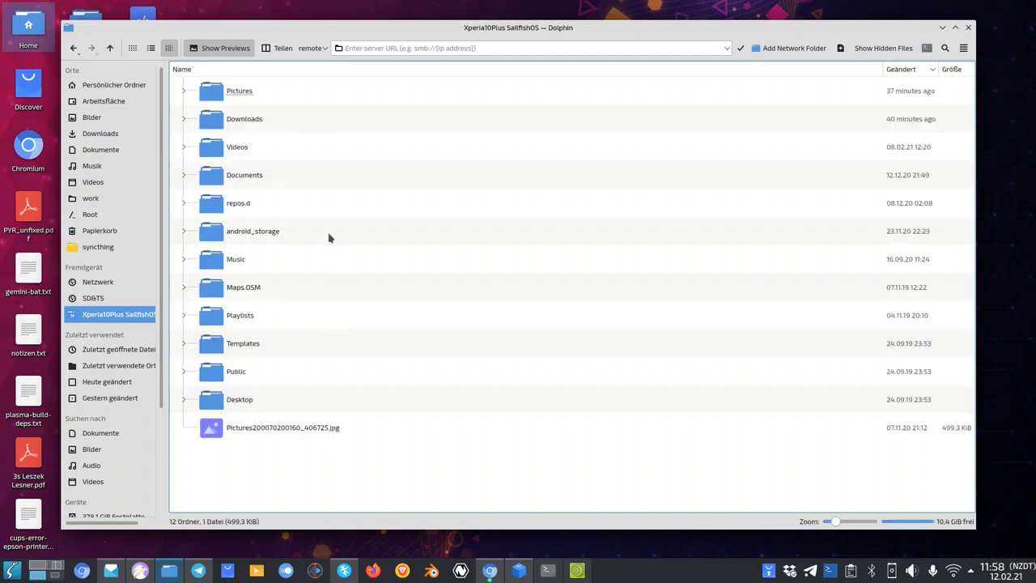
click(245, 148)
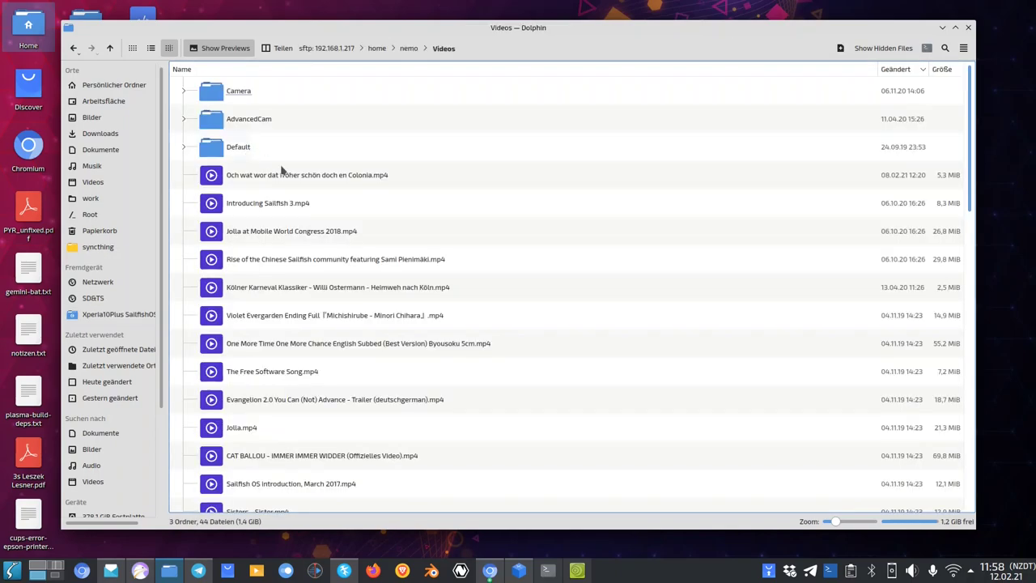
Try to play "Och wat wor dat fröher schön doch en Colonia.mp4" in VLC, cancel the SFTP login and close the player
click(349, 188)
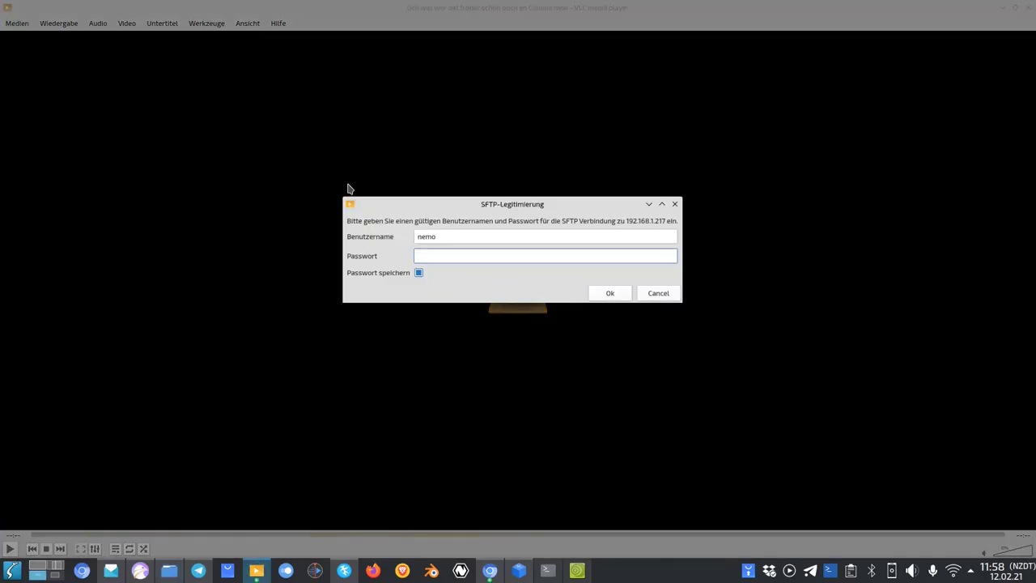
click(658, 293)
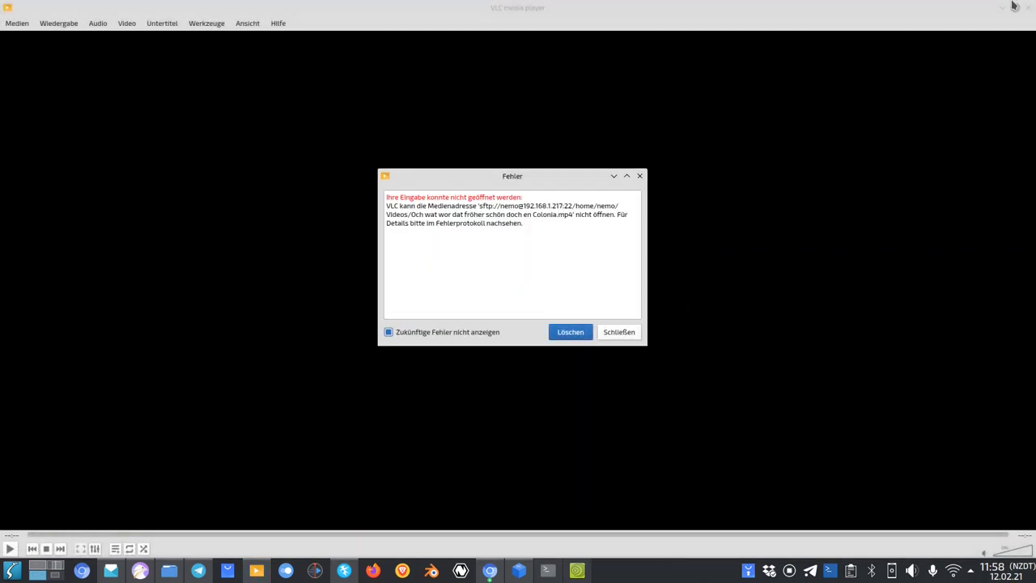
click(625, 338)
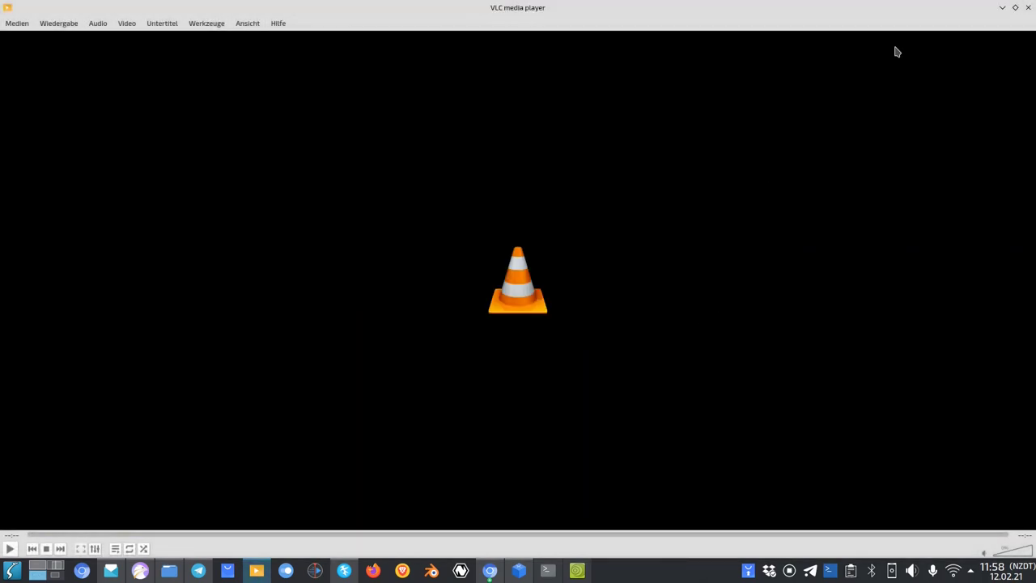
click(1030, 7)
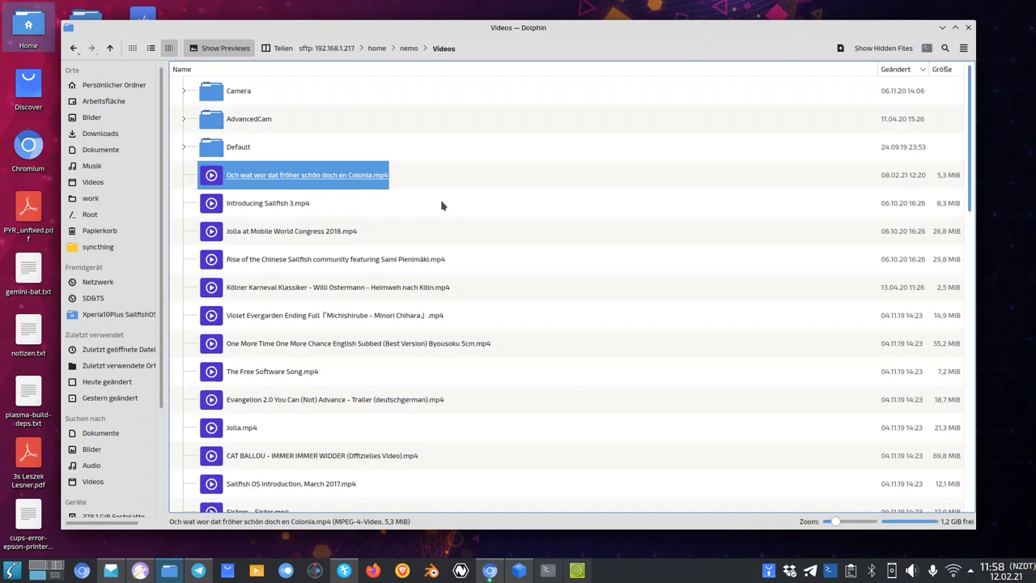
Try to open the same Colonia video from the share with mpv Media Player, and close the file manager
right_click(344, 173)
mouse_move(432, 197)
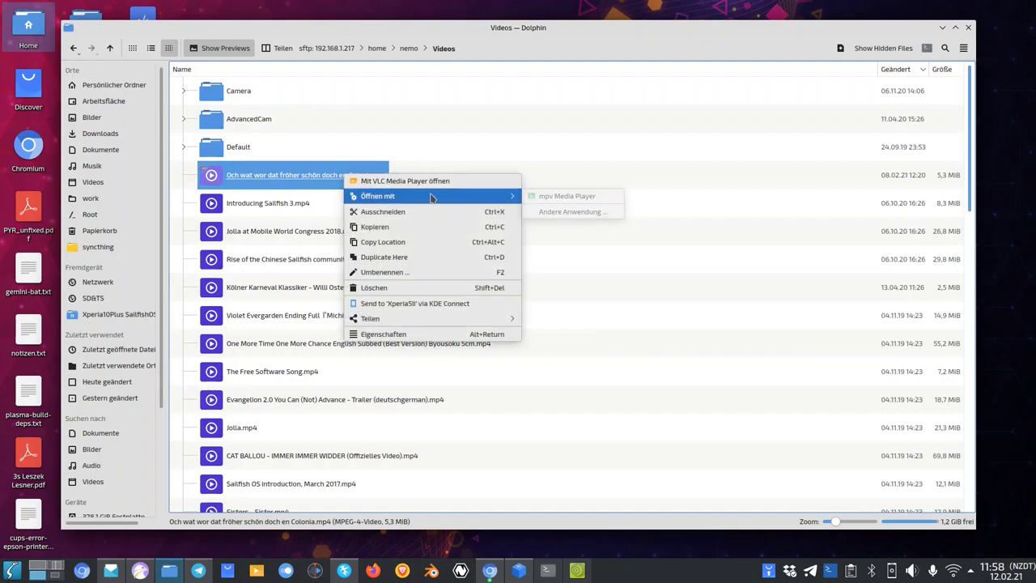
click(580, 200)
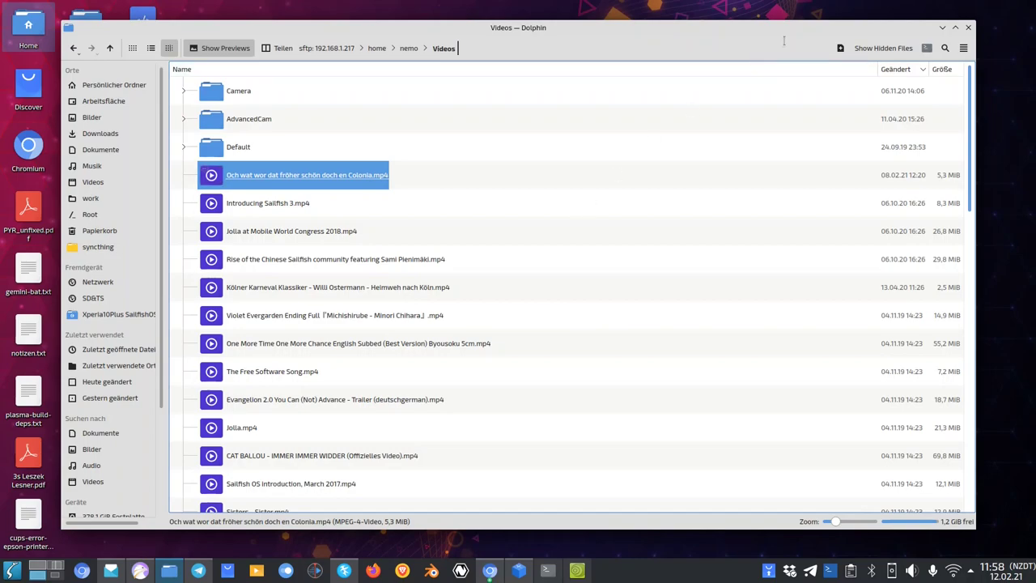
click(968, 29)
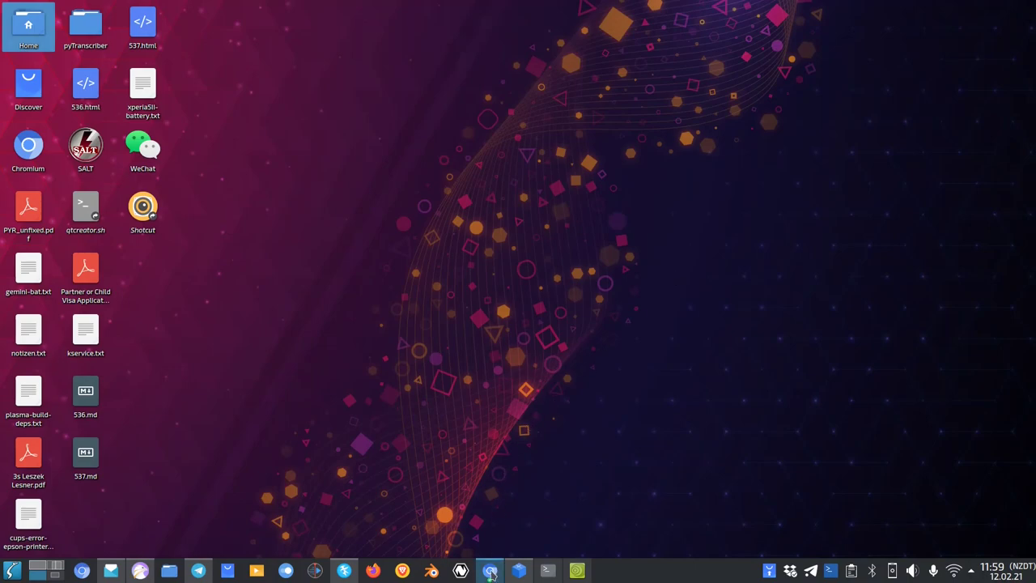
Switch to the Chromium window with KDE bug 75324, examine its reported date, and minimize the window
mouse_move(490, 571)
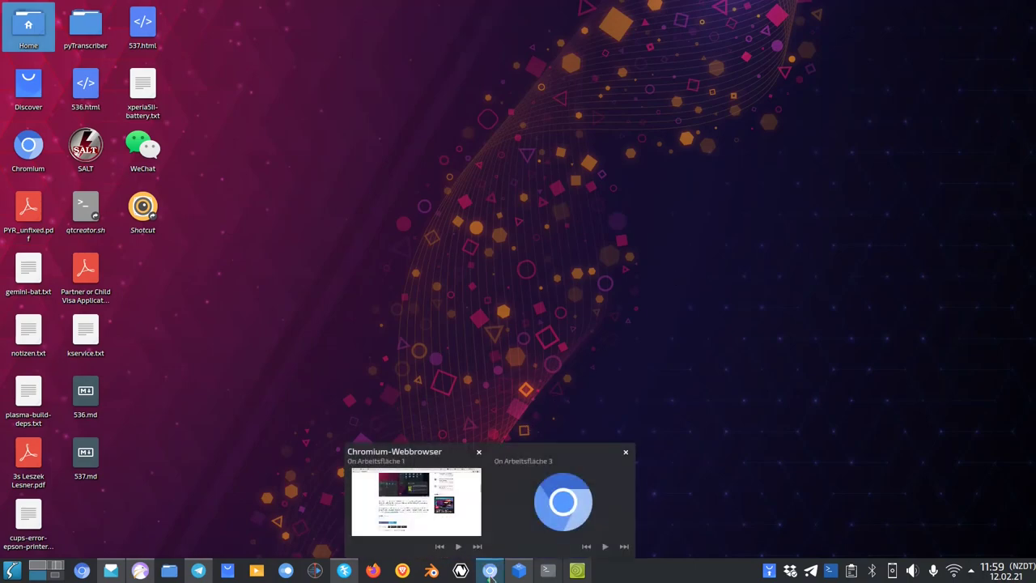
click(553, 508)
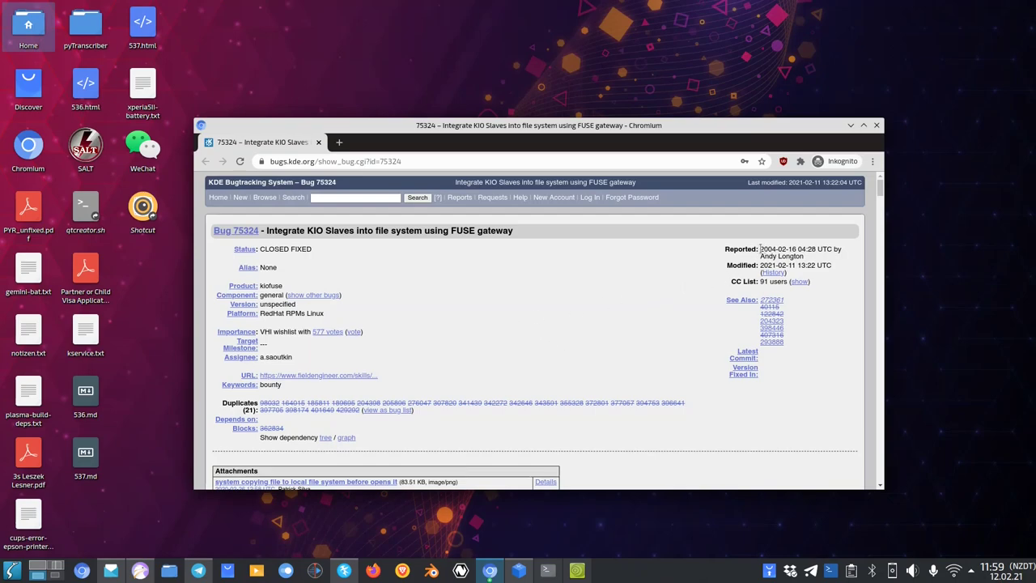
drag(759, 249, 776, 249)
click(851, 125)
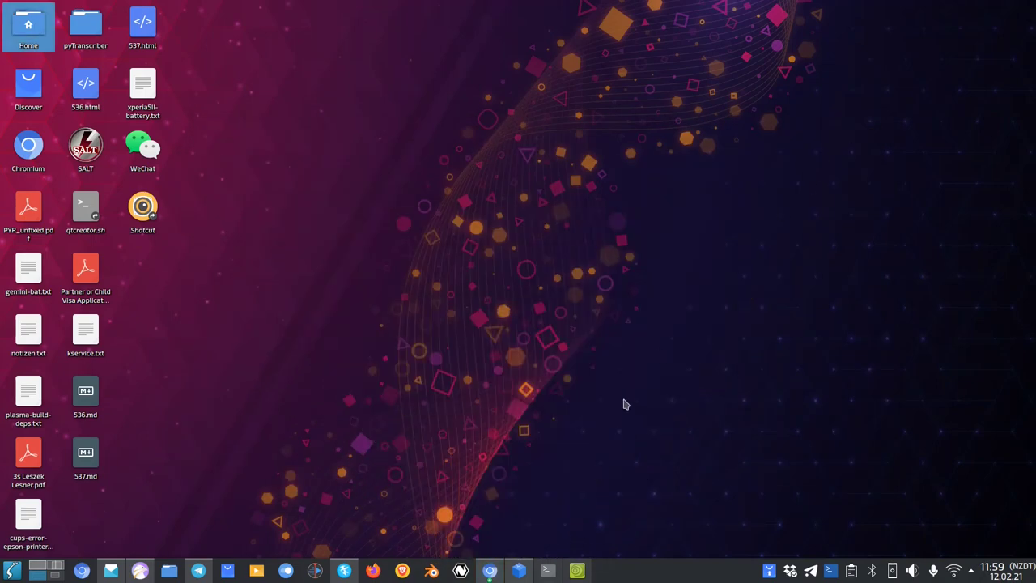
Switch to Konsole, start the kio-fuse binary in the background with ./kio-fuse &, and minimize the terminal
mouse_move(550, 571)
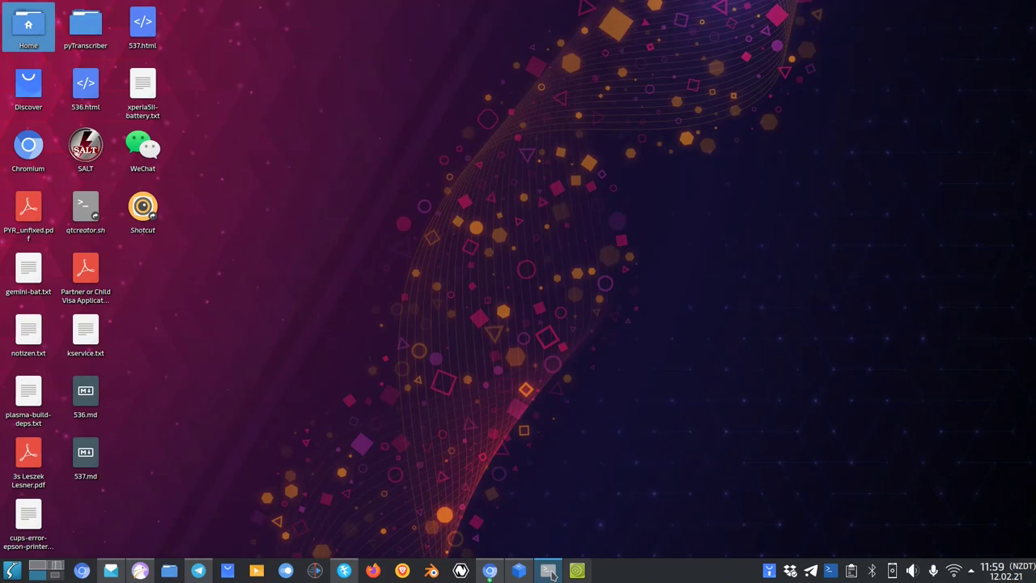
click(550, 572)
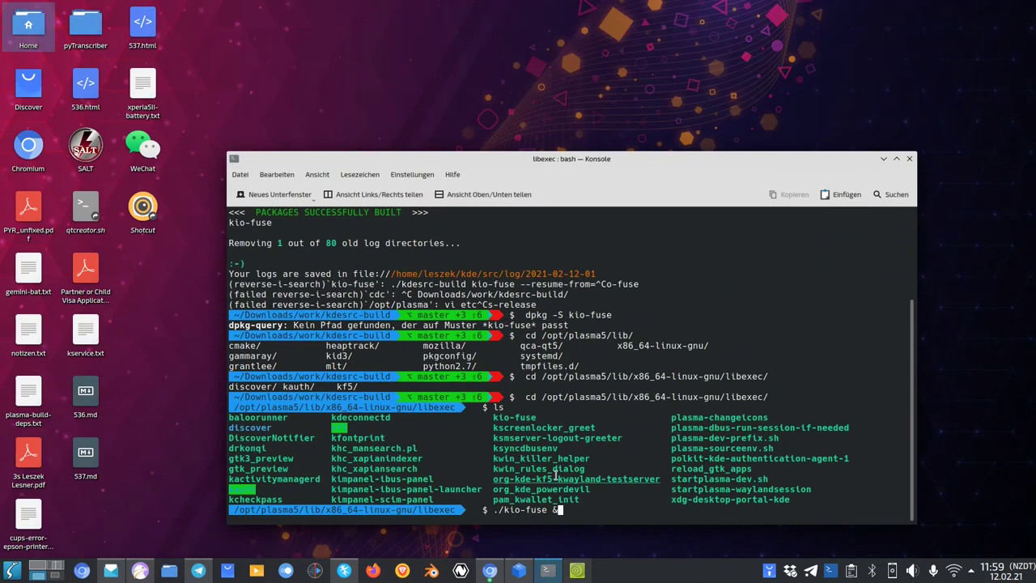
key(Return)
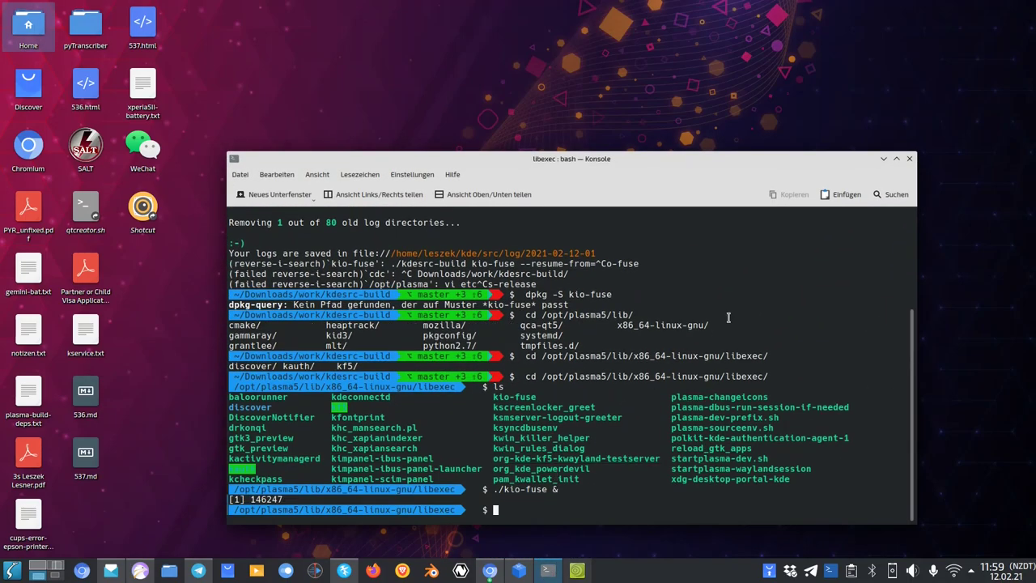
click(883, 160)
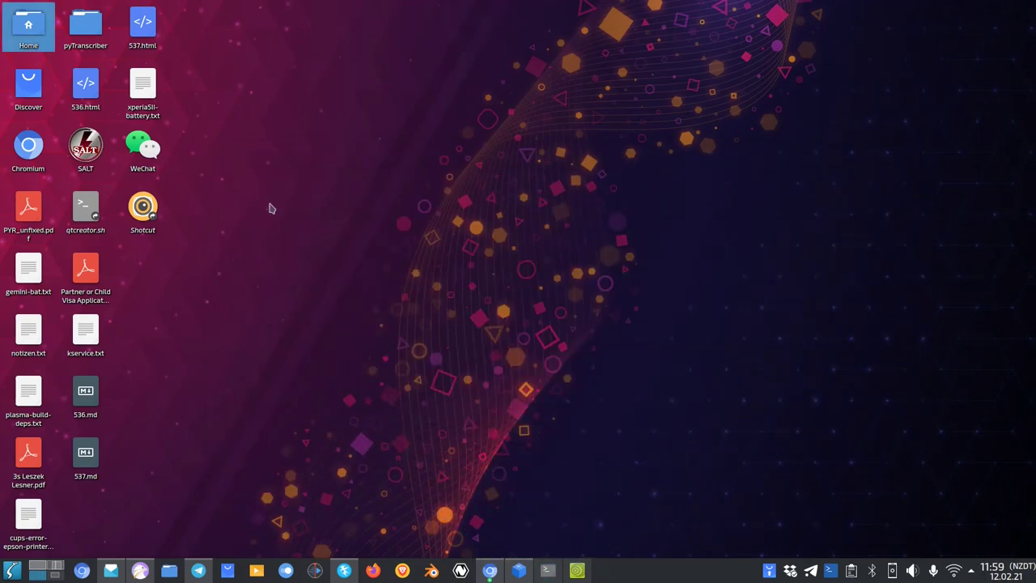
Reopen the file manager from the desktop and go to the Videos folder on the Xperia10Plus SailfishOS share
click(45, 50)
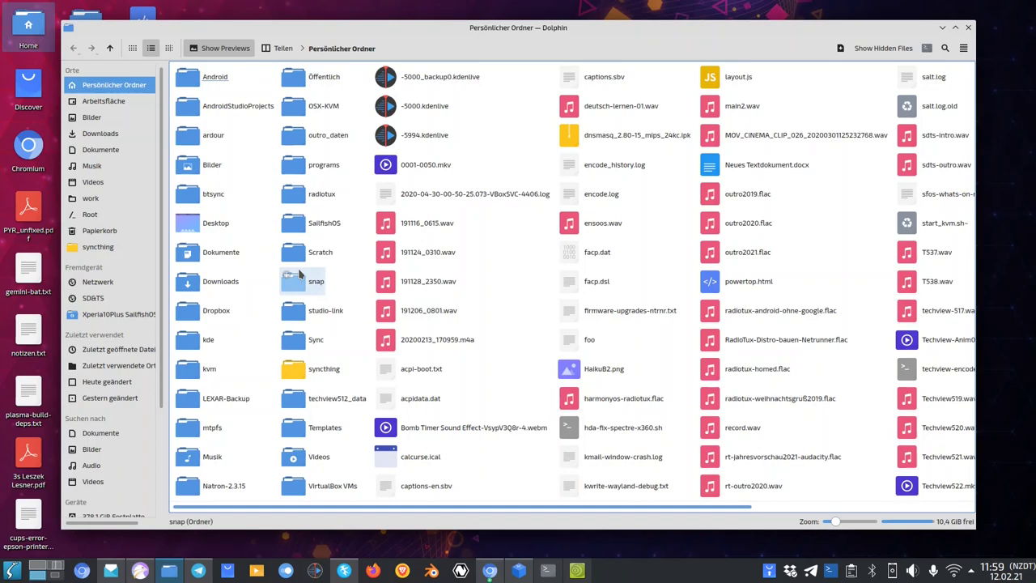
click(114, 315)
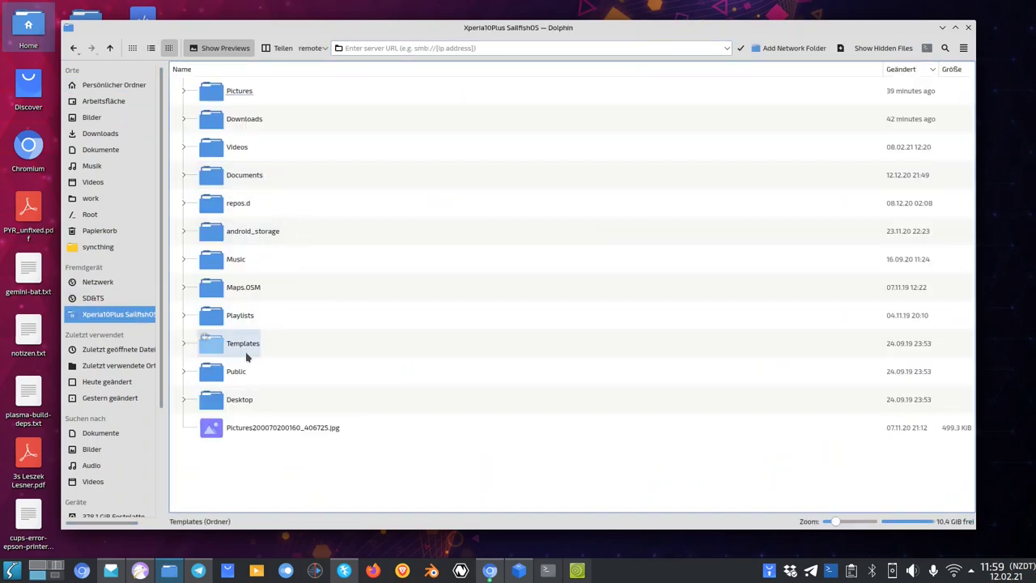
click(241, 148)
Play "Och wat wor dat fröher schön doch en Colonia.mp4" from the share in VLC, pause it and close the player
click(302, 180)
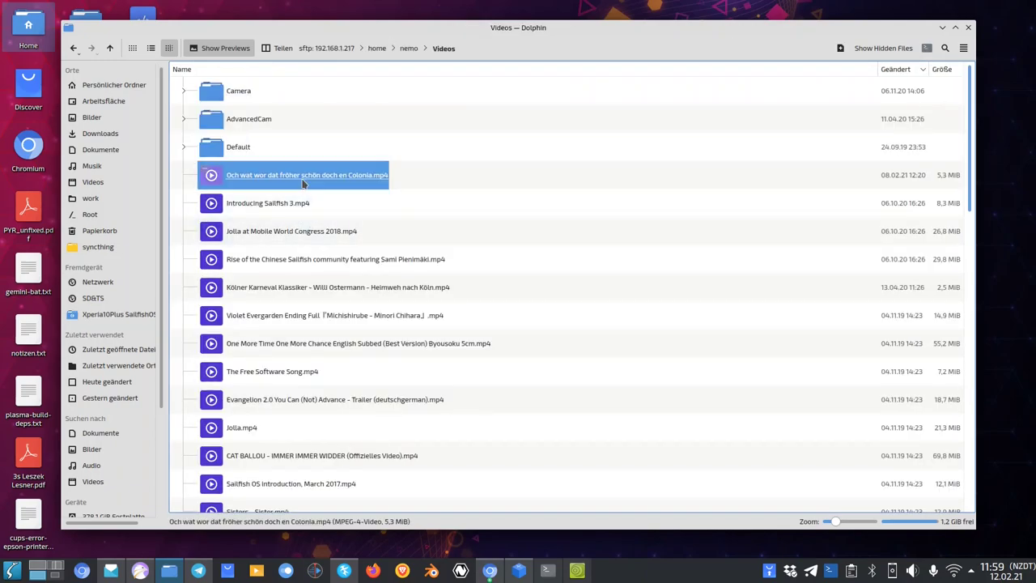
click(303, 182)
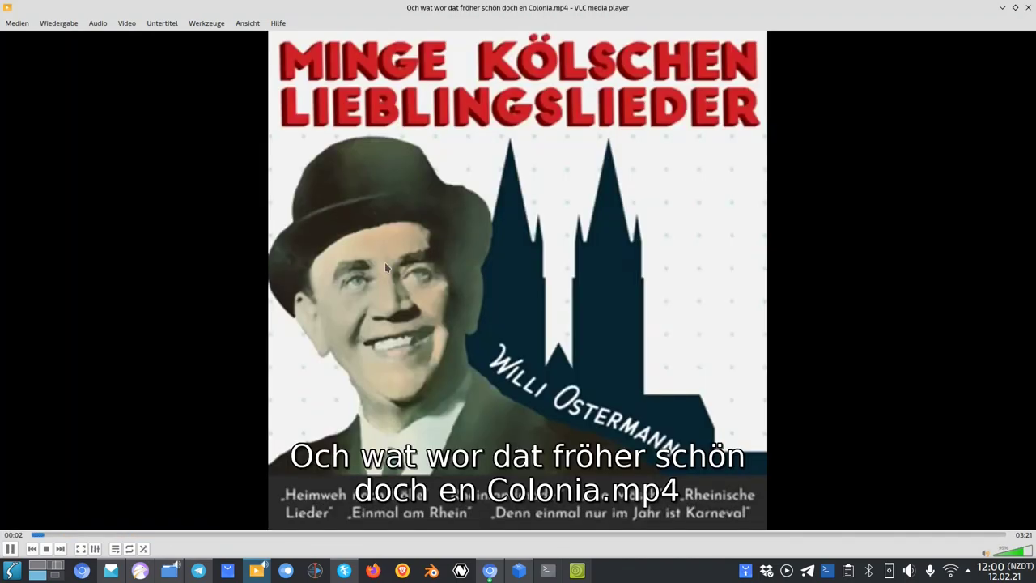
key(space)
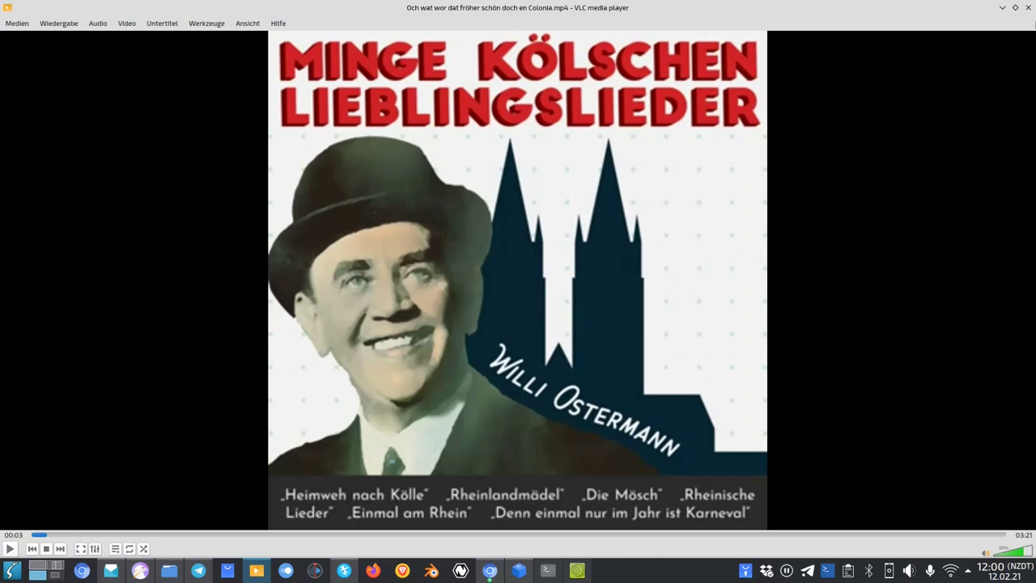
click(1028, 7)
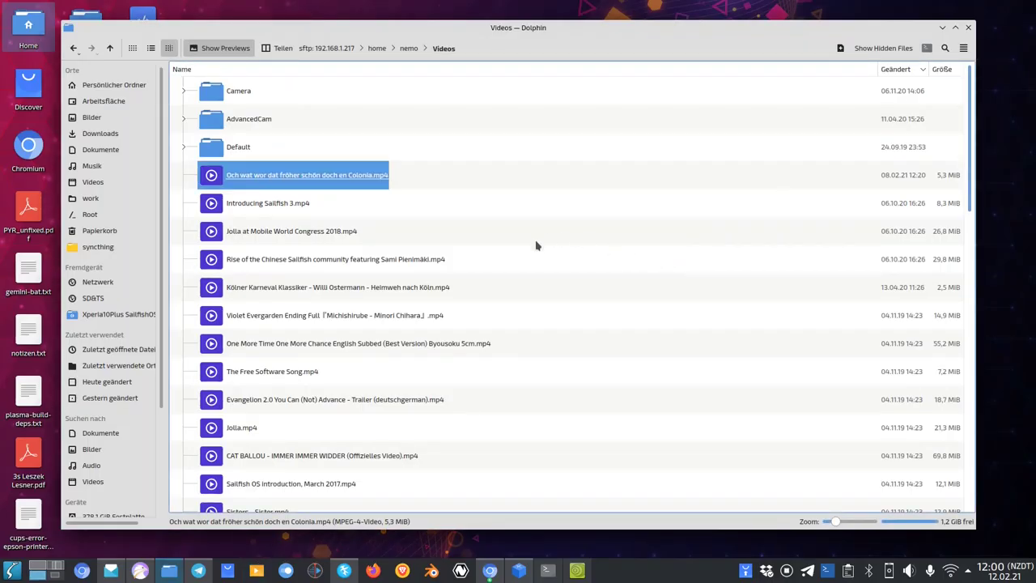
Go to the Pictures folder on the share and filter its files by "sv"
click(109, 48)
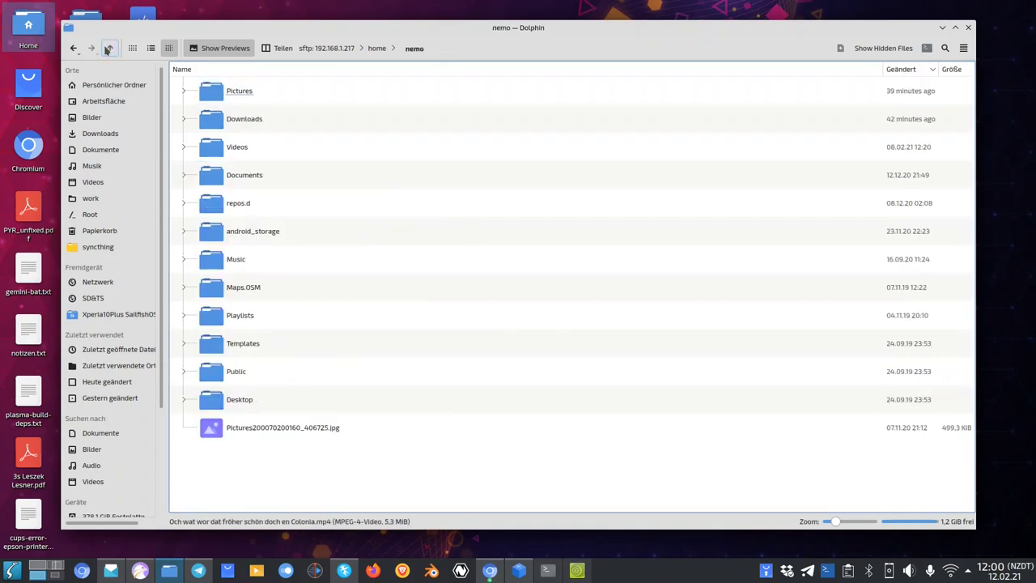
click(245, 99)
key(ctrl+i)
text(sv)
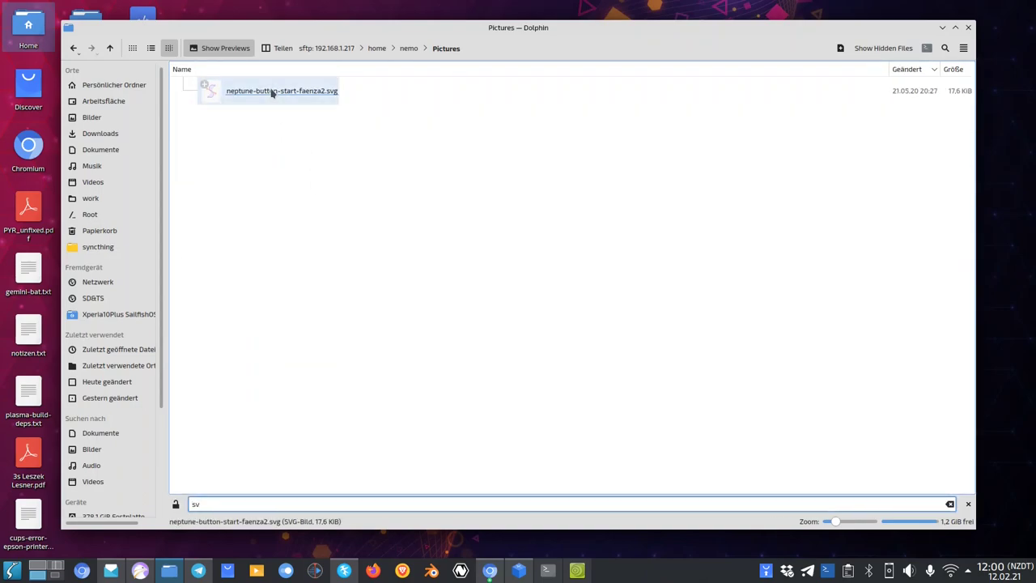
Open neptune-button-start-faenza2.svg in Inkscape, converting it for on-screen display with a backup file in the same directory
right_click(272, 93)
click(360, 100)
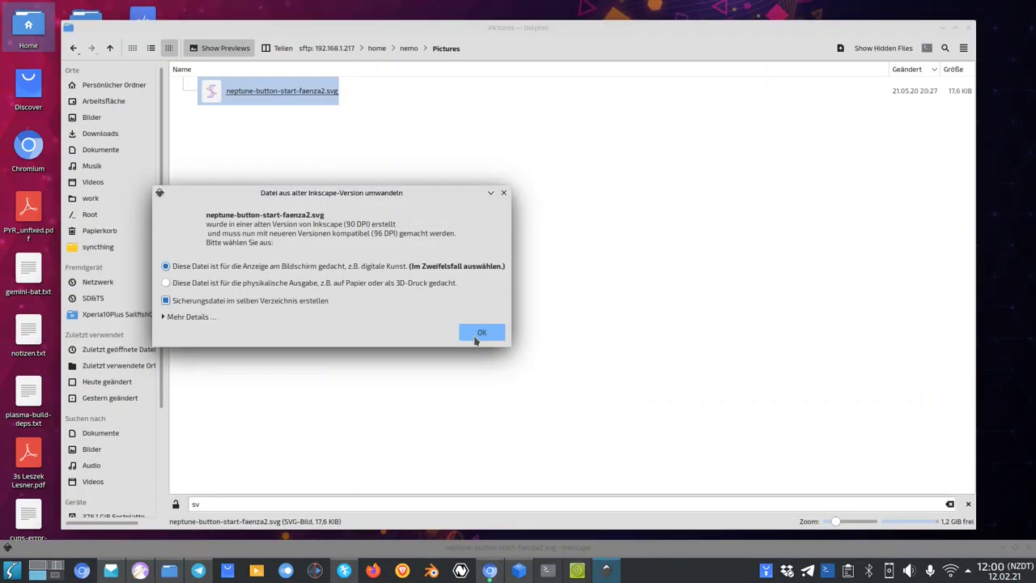
click(480, 333)
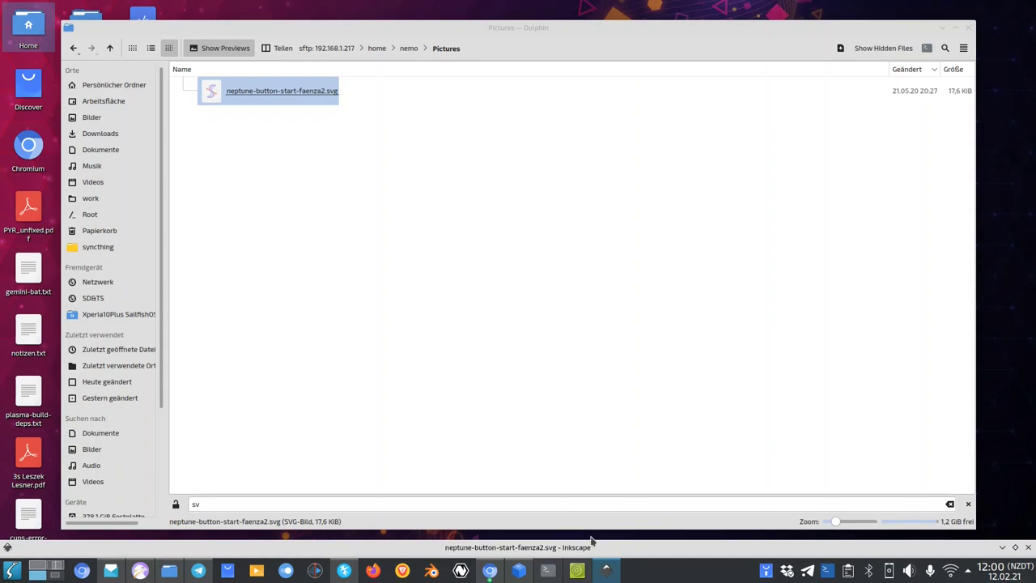
click(608, 572)
click(608, 572)
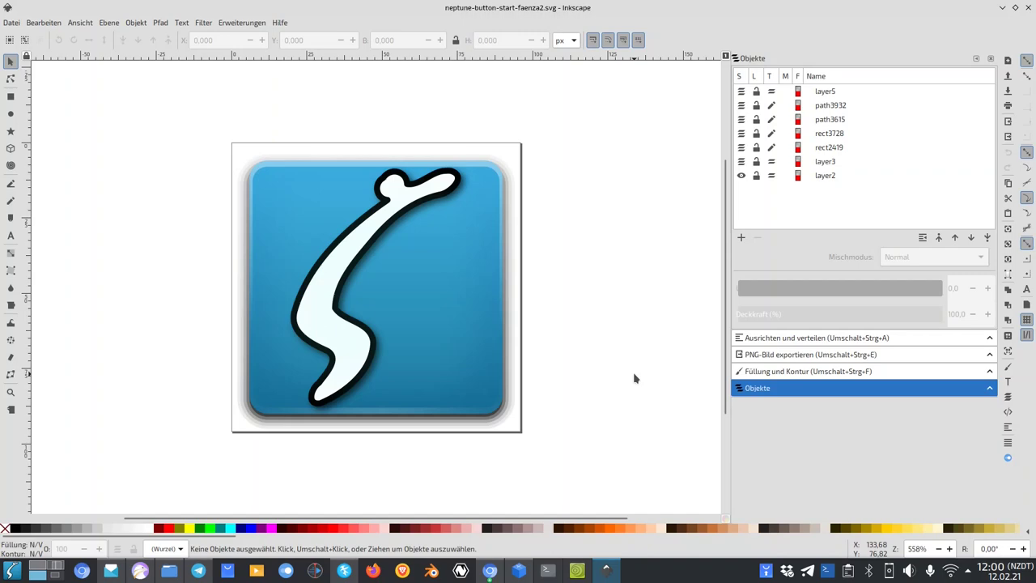
Examine the SVG's kio-fuse folder path in Inkscape's Save As dialog, cancel saving, and close Inkscape and the file manager
click(10, 23)
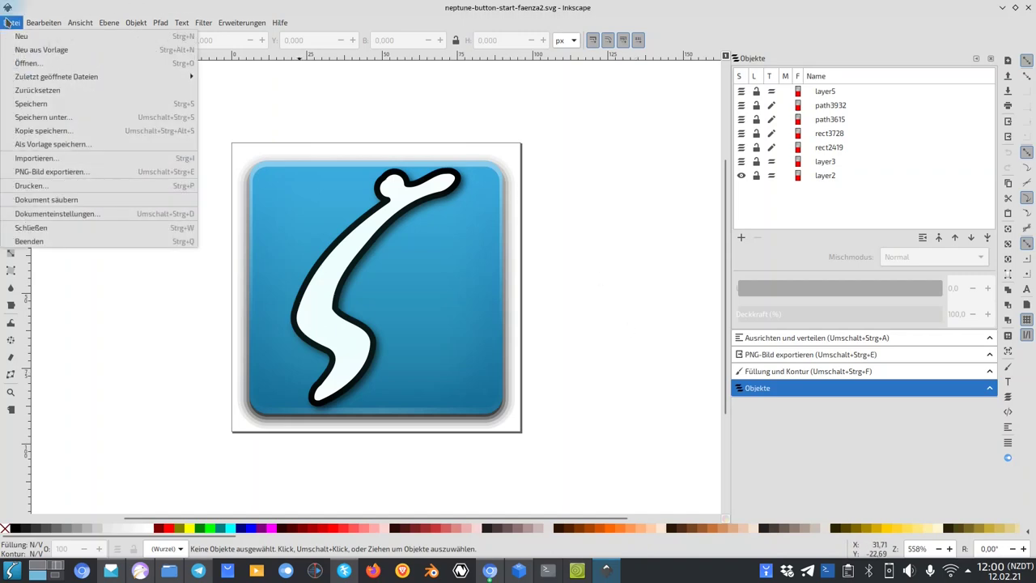
click(127, 118)
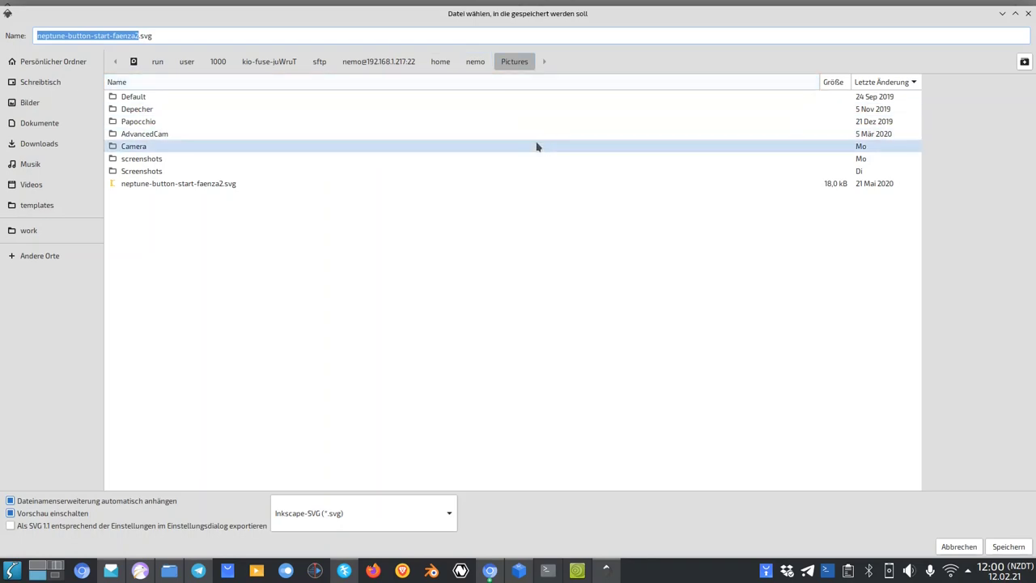
click(522, 267)
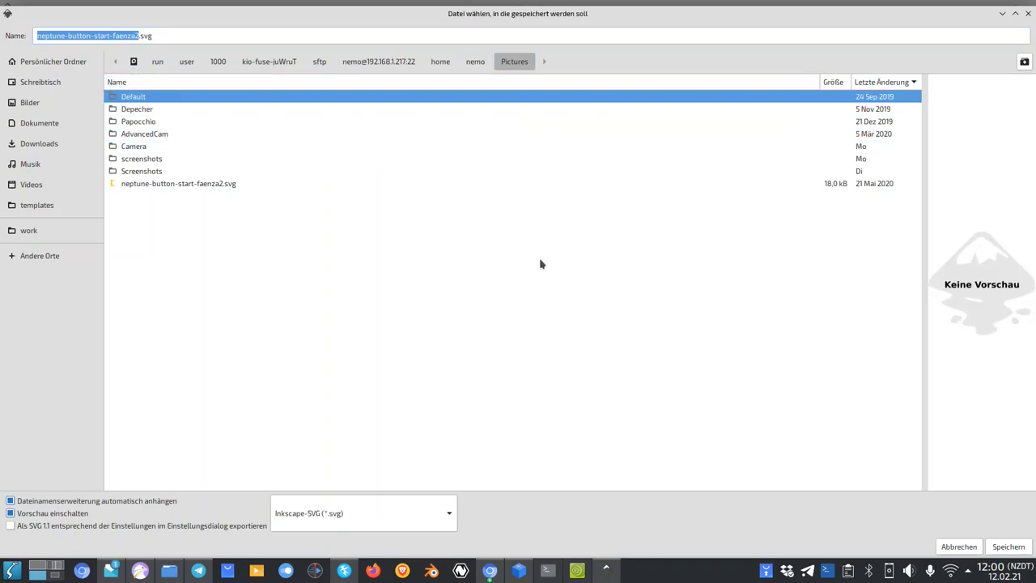
click(1028, 14)
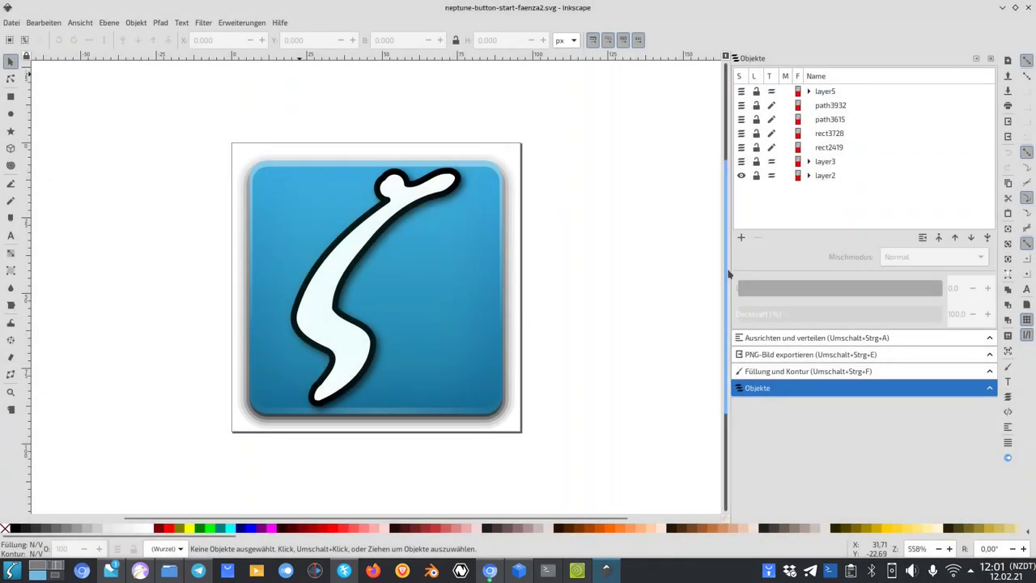
click(1028, 8)
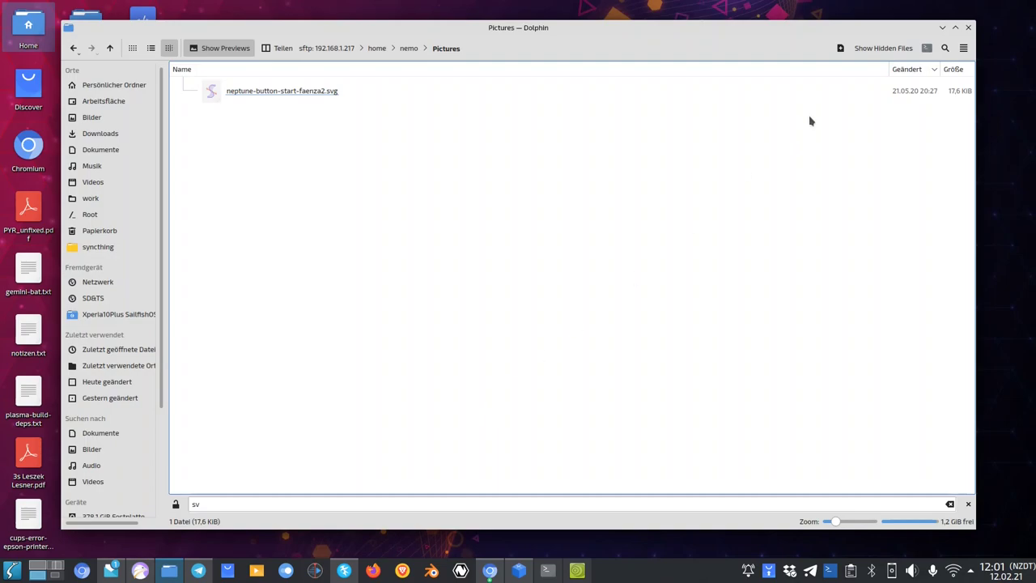
click(968, 29)
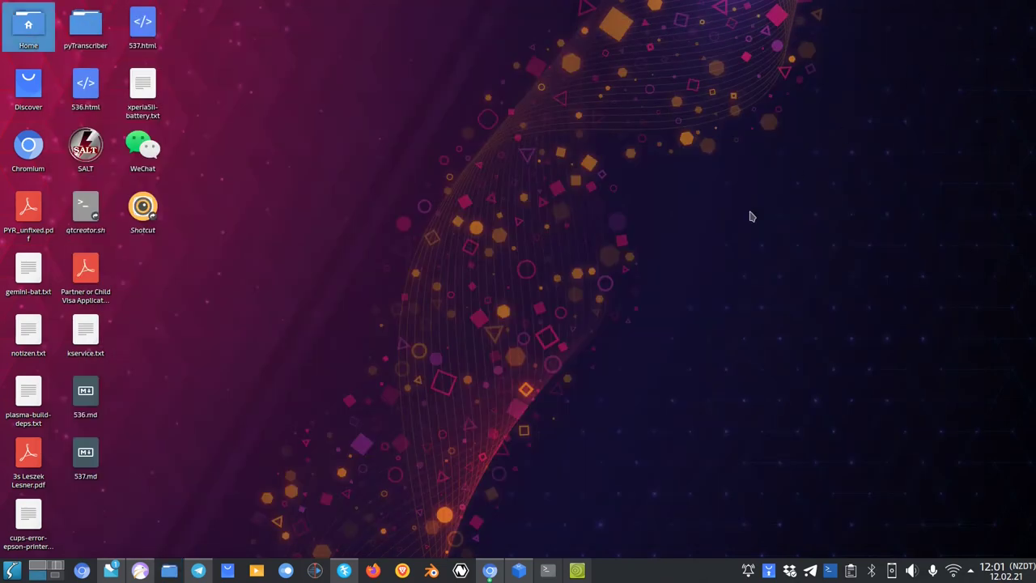